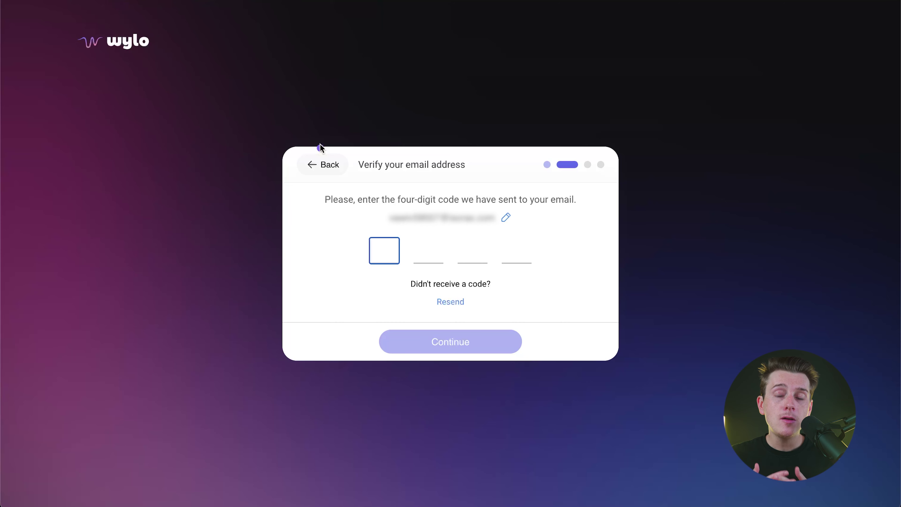
Step: Enter the four-digit email verification code and continue to community creation
key(super+v)
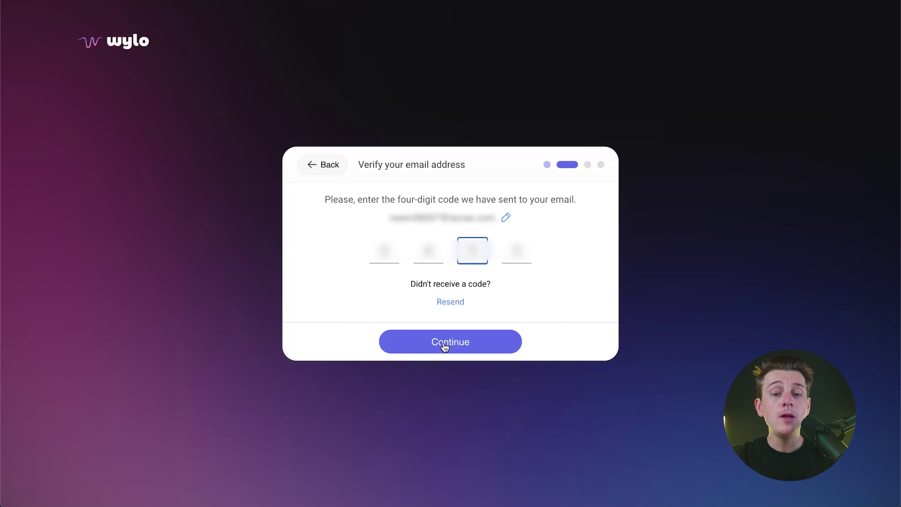
click(444, 342)
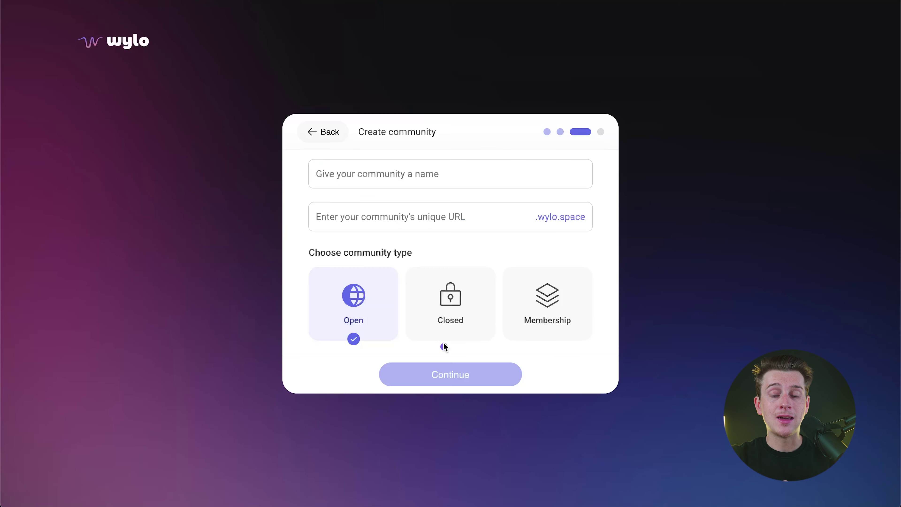
Step: Name the community Startupwsie, set its unique URL to suwtest, and continue with the Open community type
click(409, 176)
text(Startupwsie)
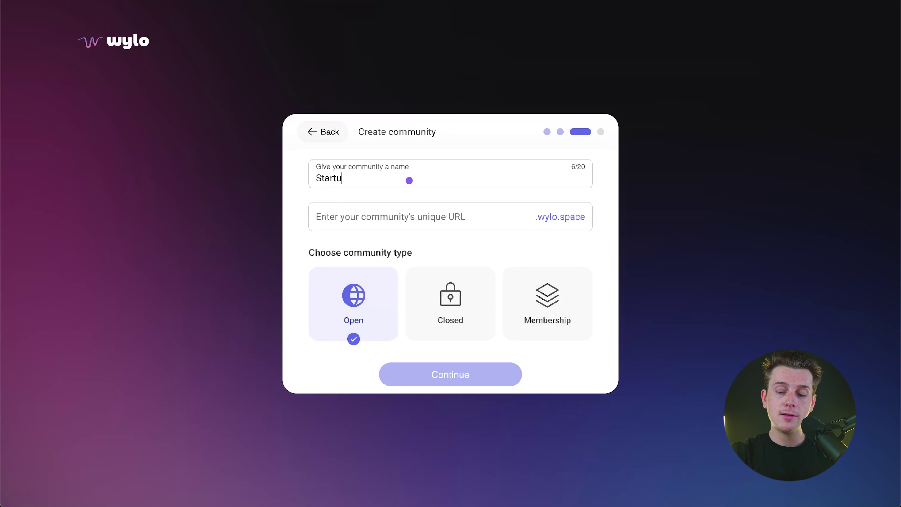
click(412, 217)
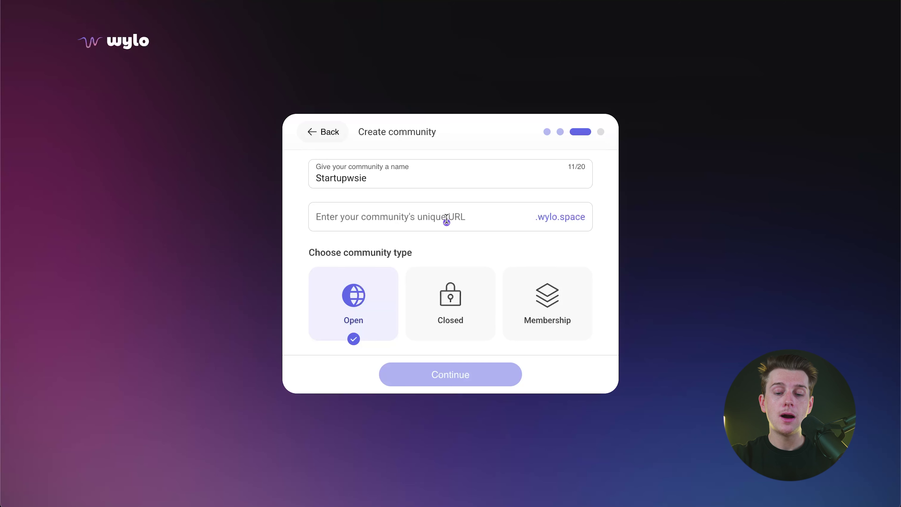
text(suwtest)
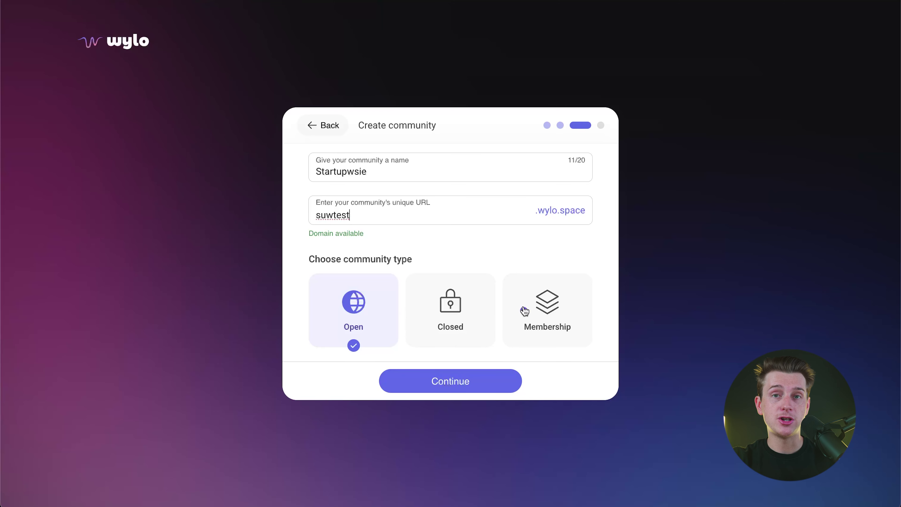
click(479, 376)
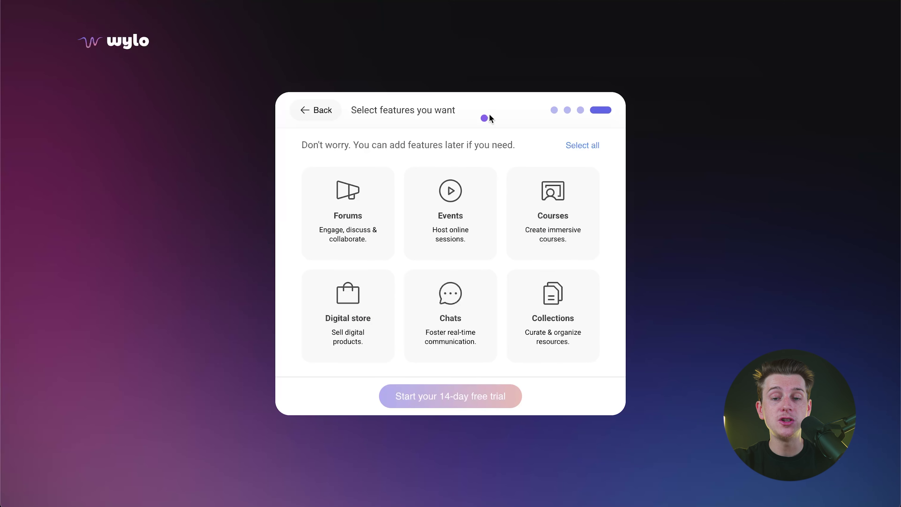
Step: Select all the offered community features and start the 14-day free trial
click(592, 145)
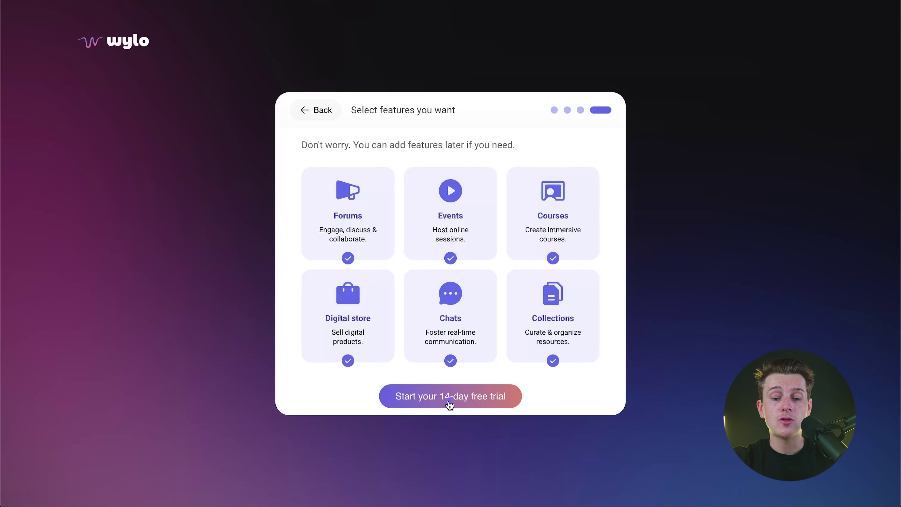
click(455, 397)
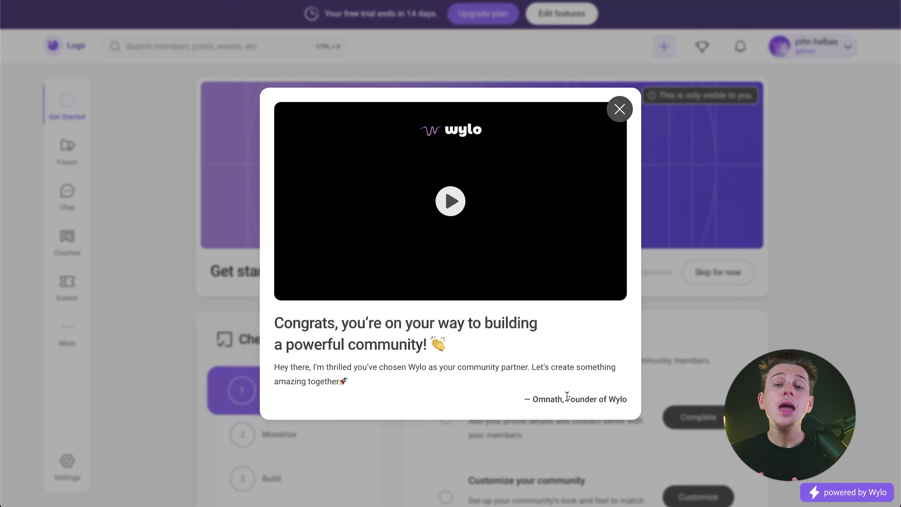
Step: Close the welcome video and accept the cookie notice
click(621, 108)
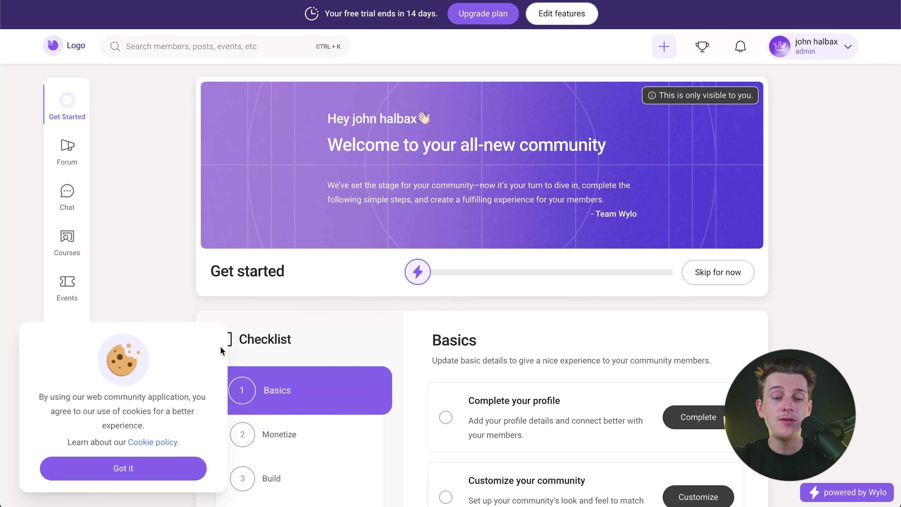
click(132, 470)
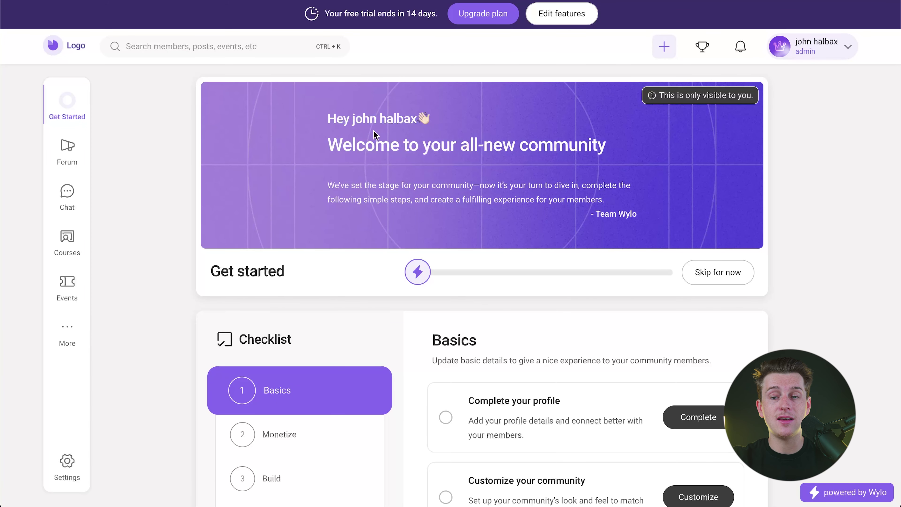
Step: Look over the Get Started page, including the Basics checklist and the help options
scroll(308, 111, down, 3)
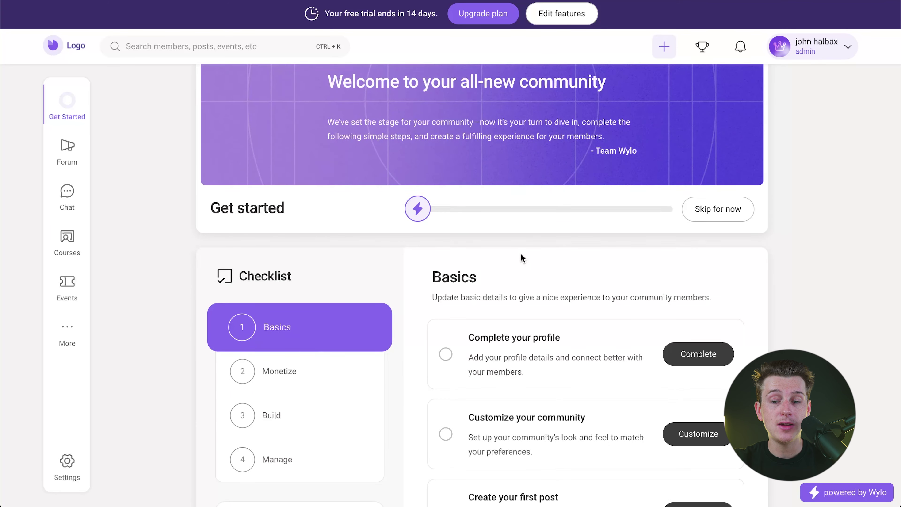
scroll(521, 256, up, 3)
scroll(521, 256, down, 7)
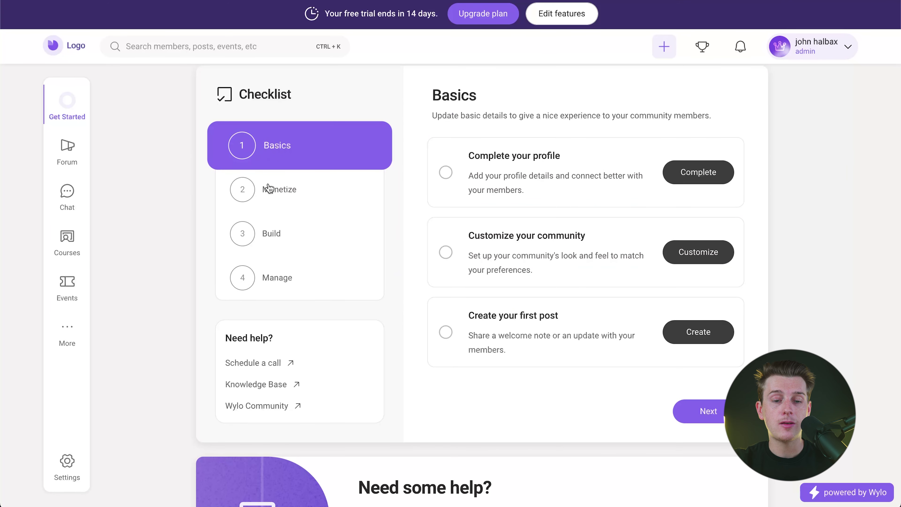
scroll(276, 316, down, 3)
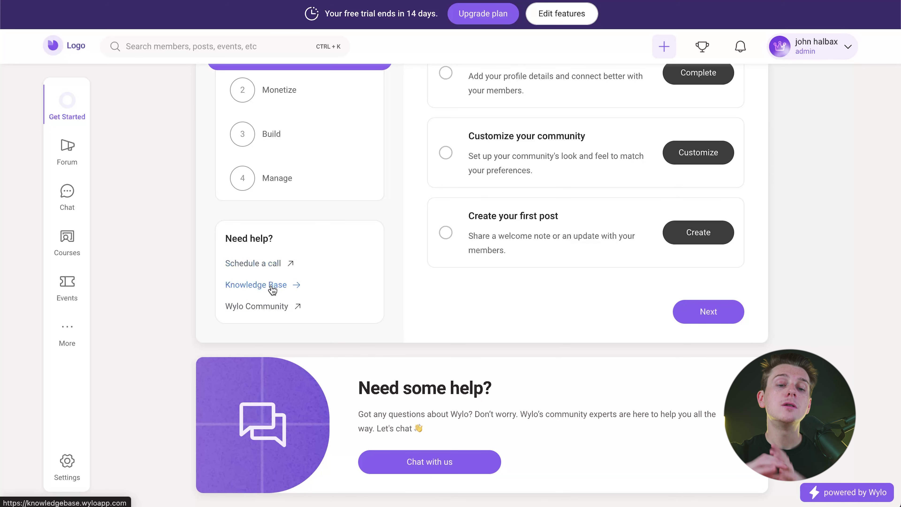
scroll(477, 300, up, 4)
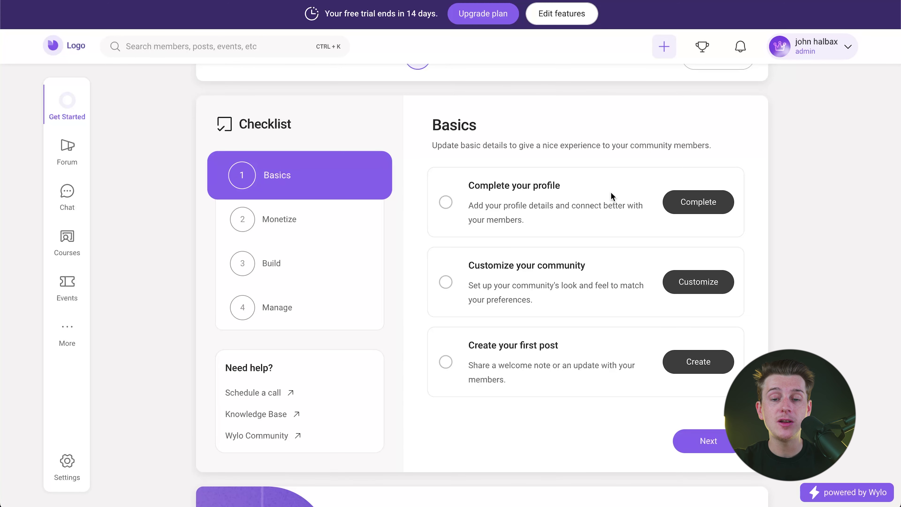
scroll(511, 308, down, 1)
scroll(511, 308, down, 2)
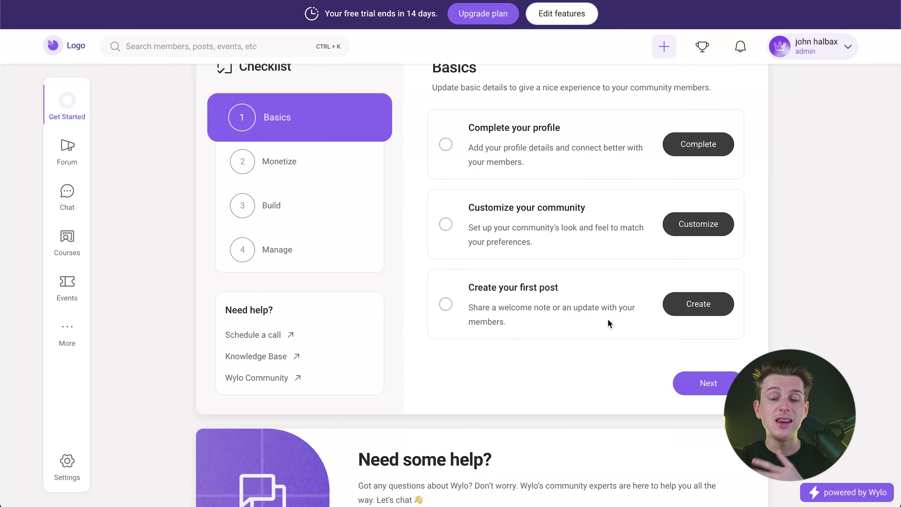
Step: Open the short post form from the checklist's first-post task, and return to the Get Started page
click(698, 305)
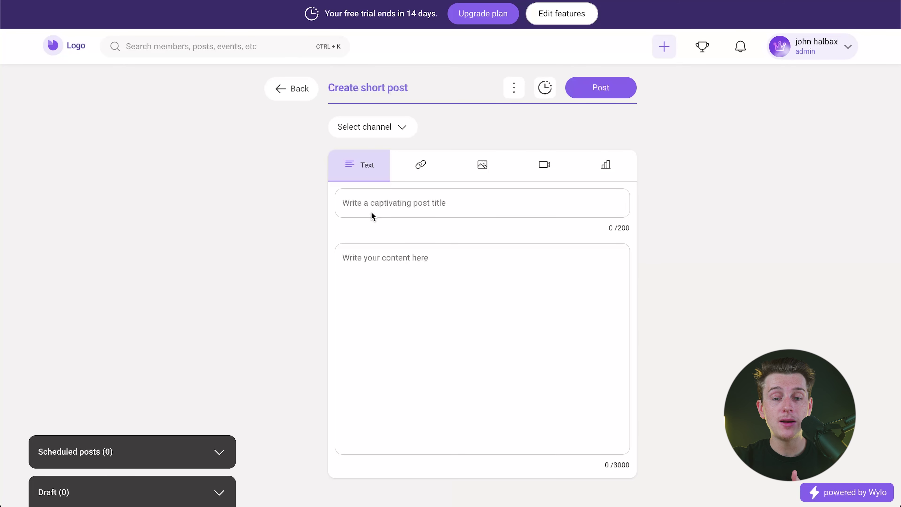
click(378, 206)
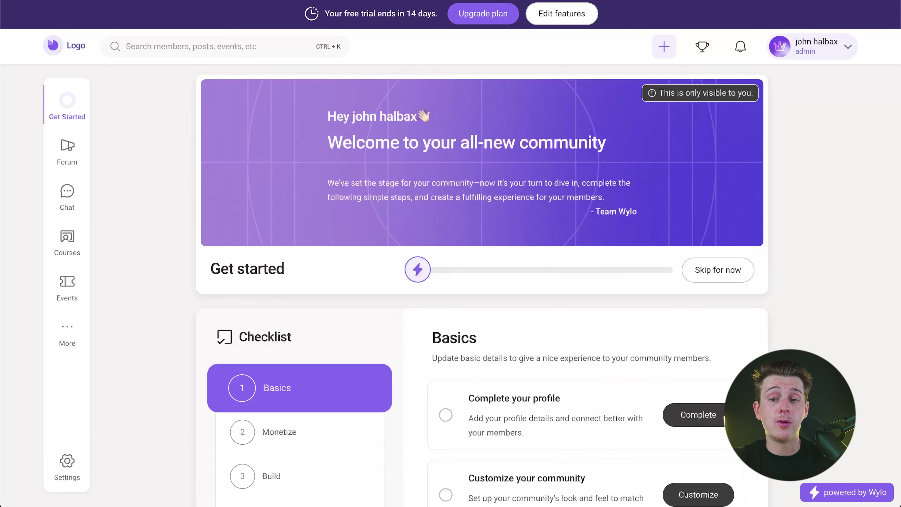
scroll(310, 334, down, 5)
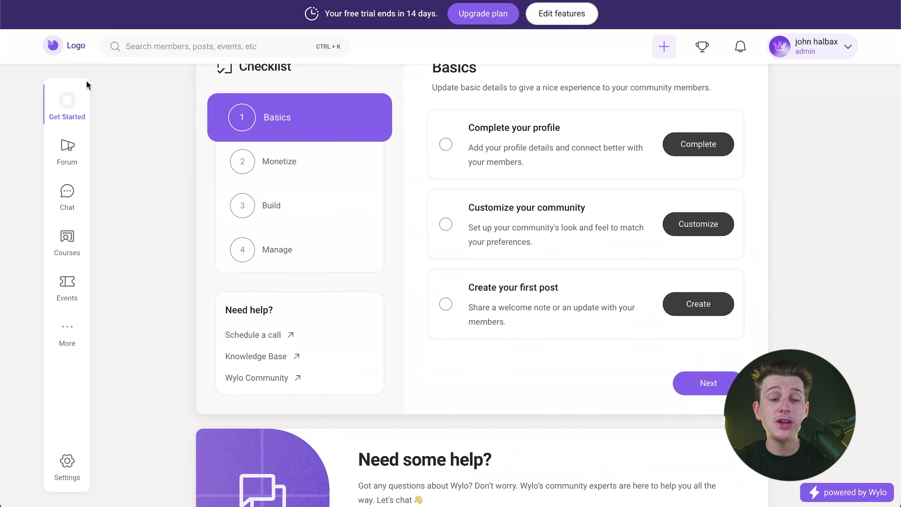
scroll(310, 334, up, 10)
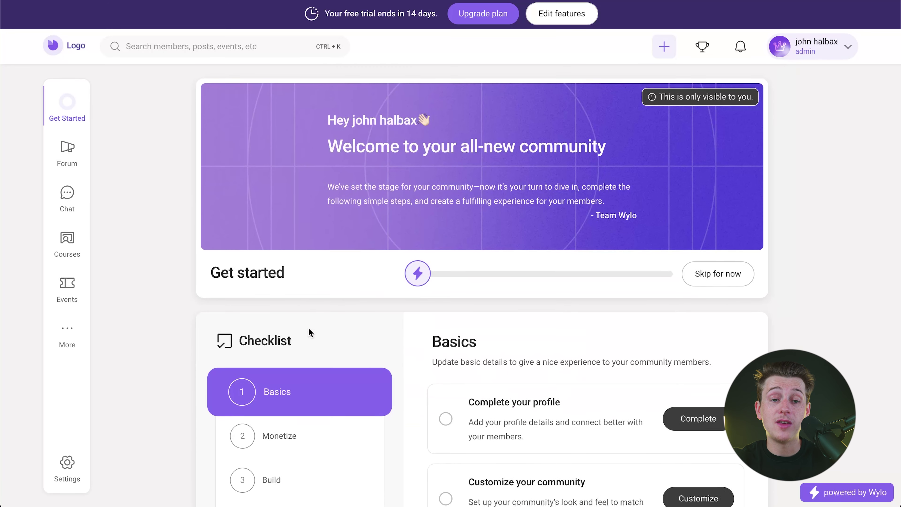
Step: Open the community's leaderboard settings and view the leaderboard of top community members
click(207, 48)
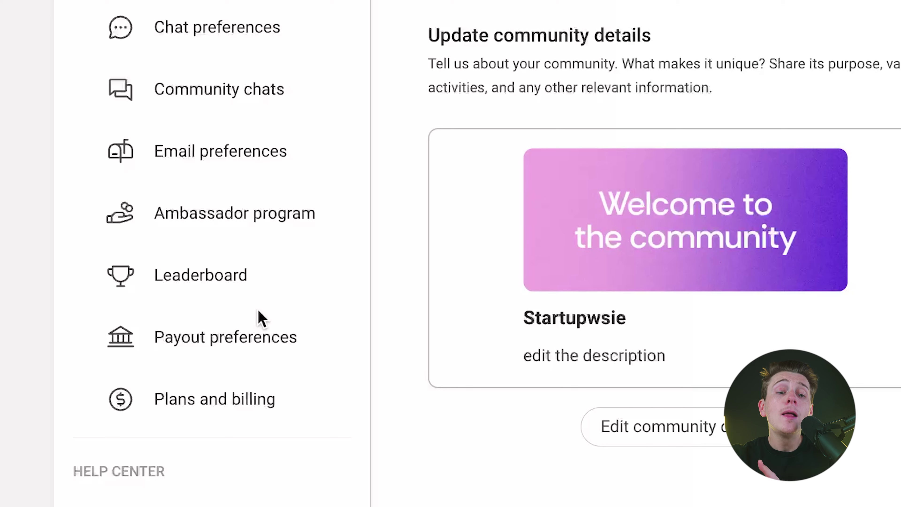
click(277, 280)
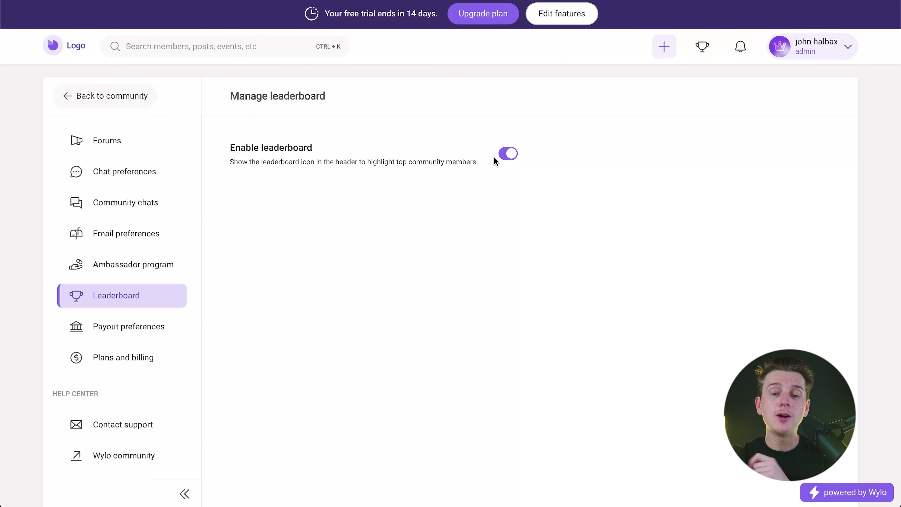
click(703, 48)
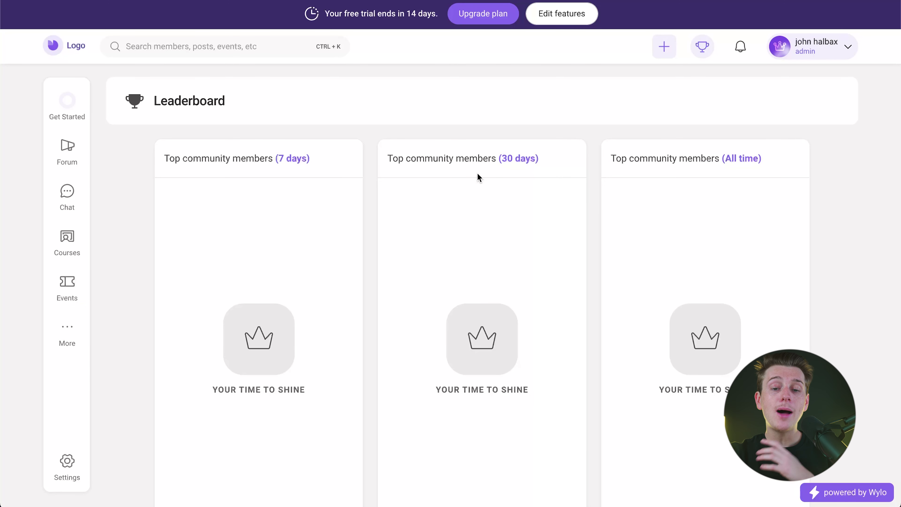
scroll(742, 169, down, 1)
scroll(238, 160, up, 1)
scroll(330, 287, down, 1)
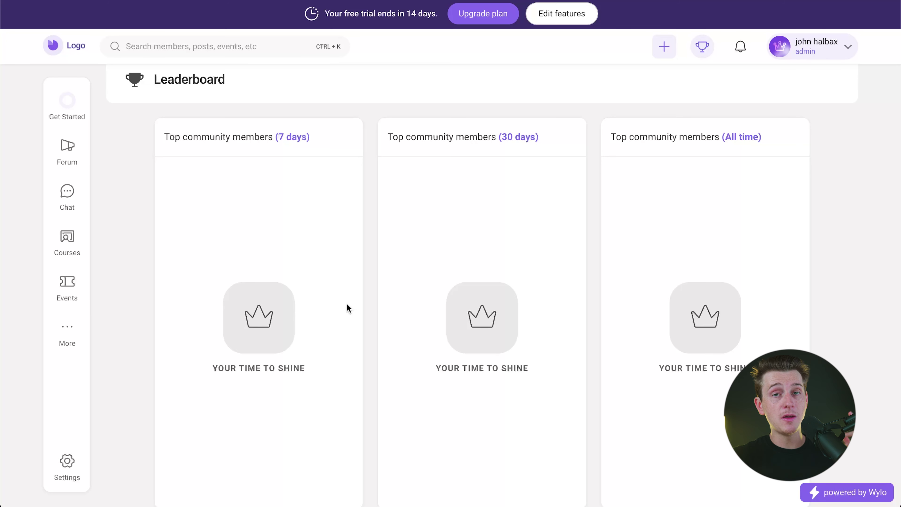
Step: Start creating a new event and look over its form
click(664, 46)
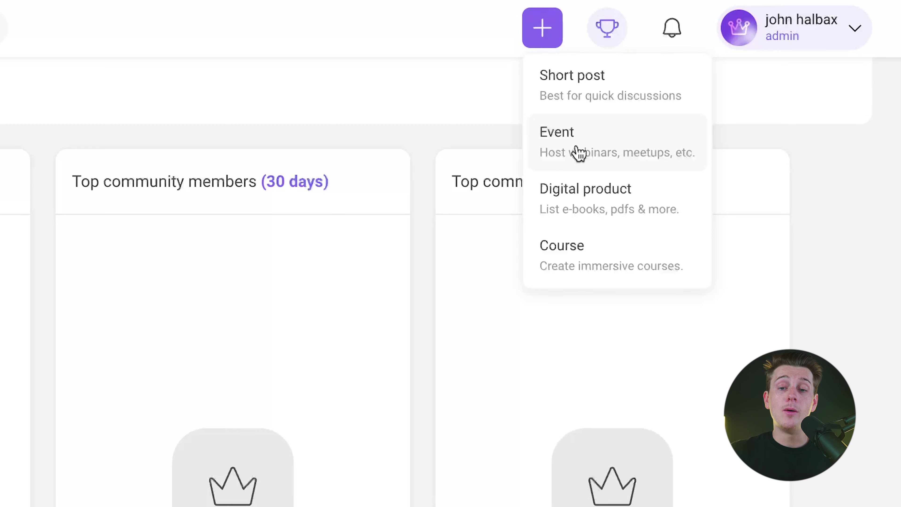
click(578, 152)
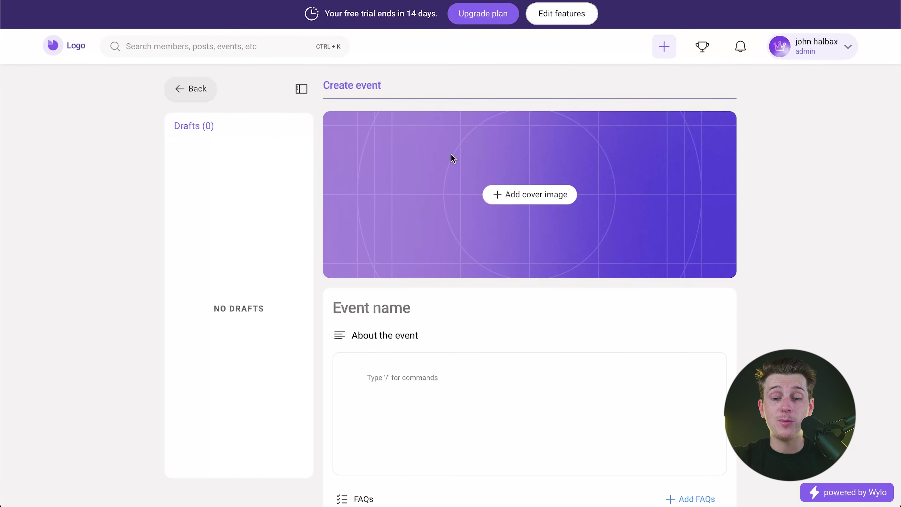
scroll(399, 252, down, 10)
scroll(399, 252, up, 10)
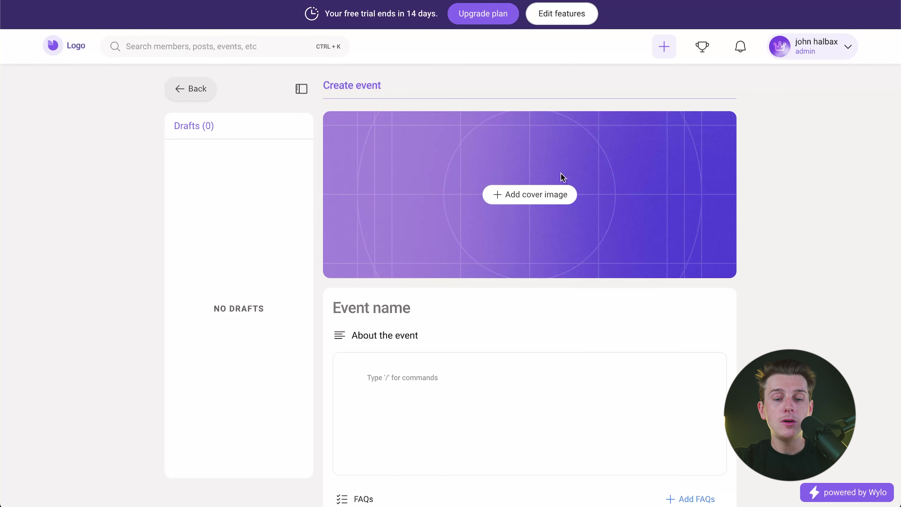
Step: Enter "TEST EVENT" as the text describing the event
scroll(493, 295, down, 3)
click(404, 277)
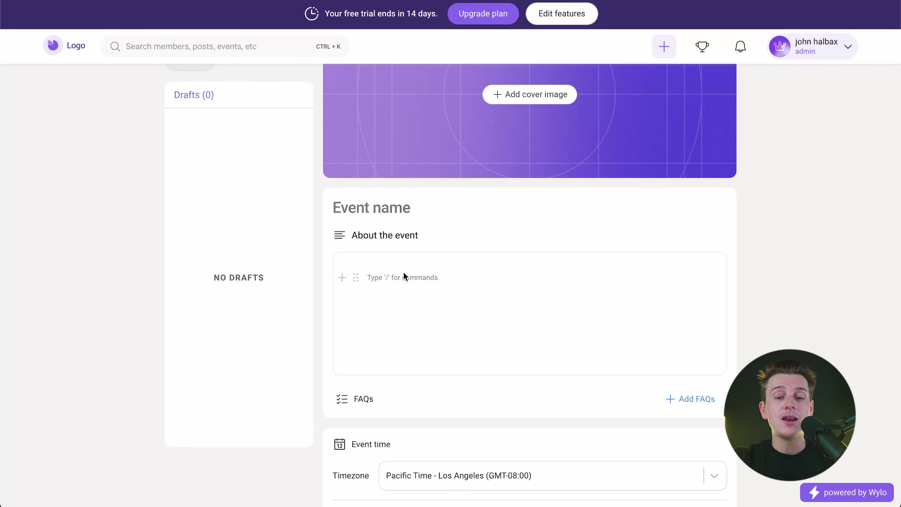
text(TEST EVENT)
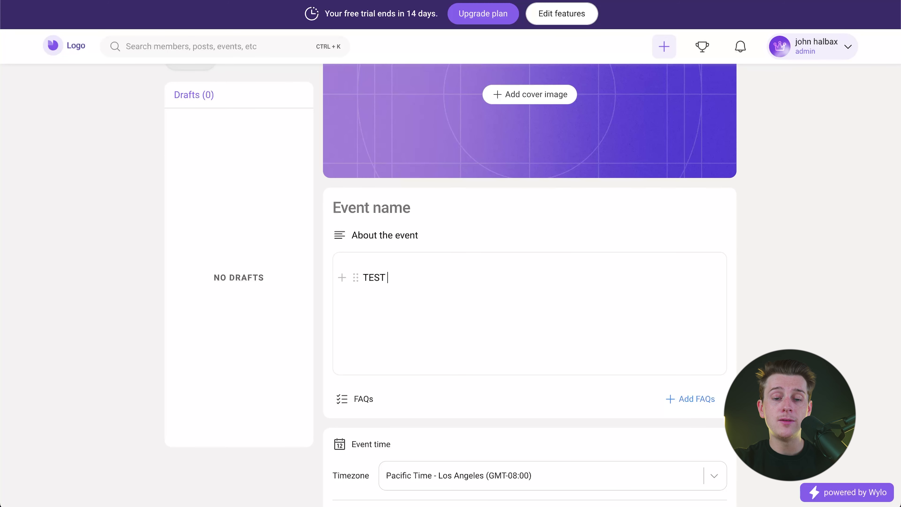
Step: Add an event FAQ with the question "What time does this take place?" and the answer "12:00 A.M.", and close the FAQ dialog
scroll(403, 272, down, 3)
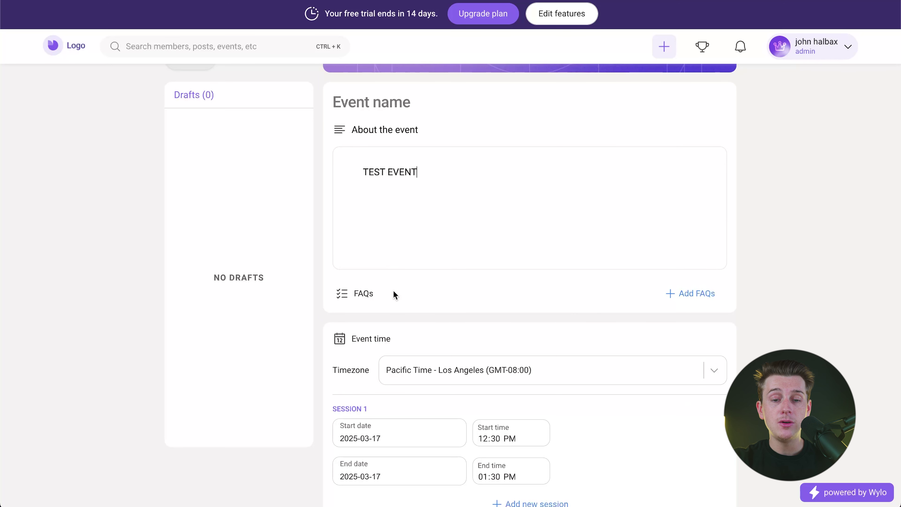
click(693, 296)
click(584, 195)
click(443, 200)
text(What t)
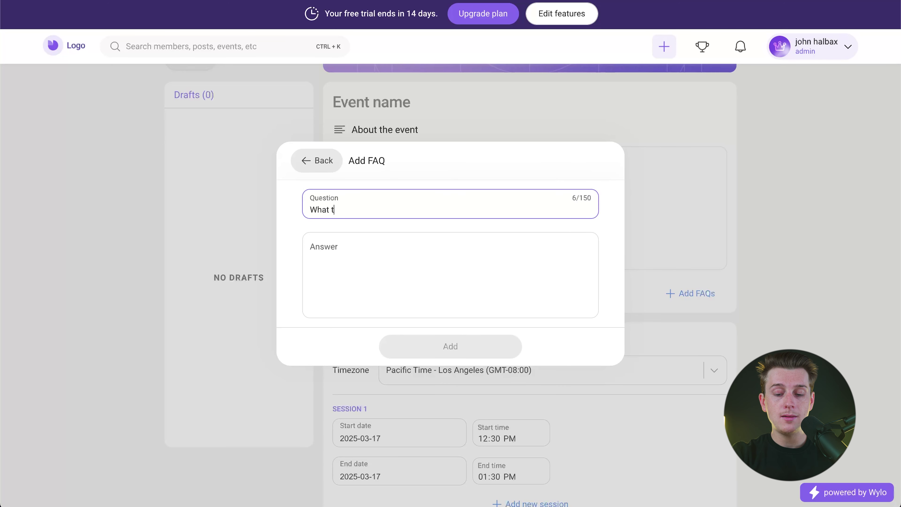
text(ime does this take place?)
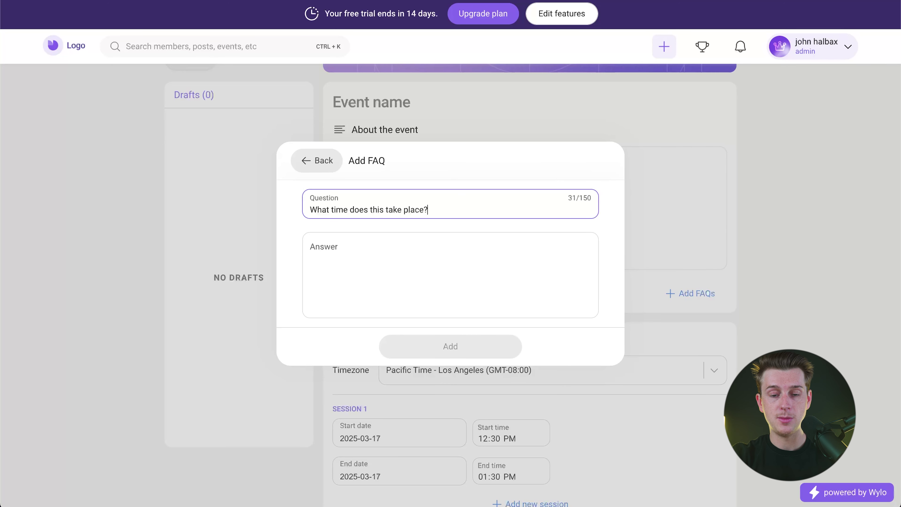
click(422, 246)
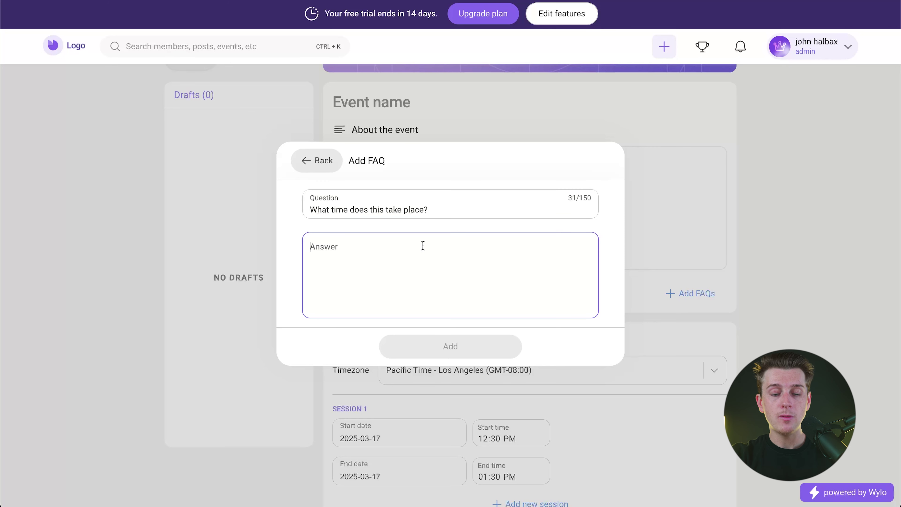
text(12:00 A.M.)
click(458, 347)
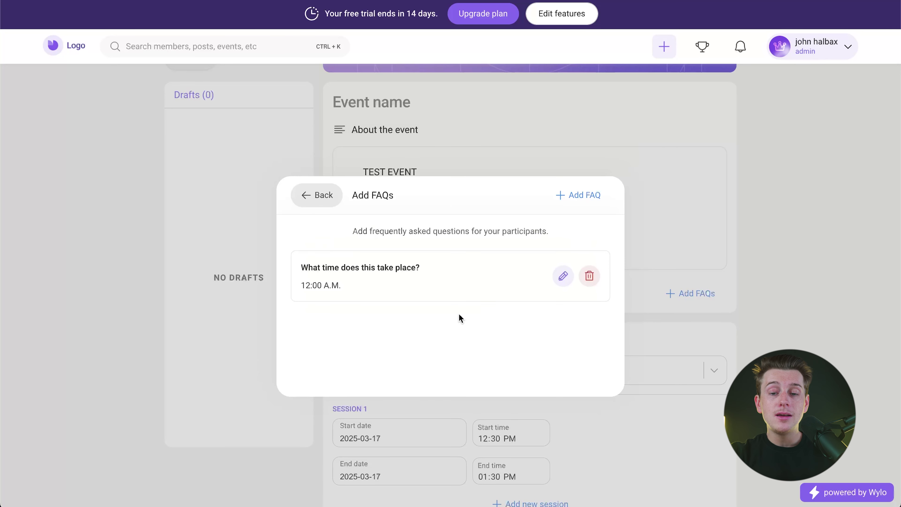
click(690, 246)
Step: Look over the event's time and session settings and switch the event type to Offline
scroll(571, 313, down, 5)
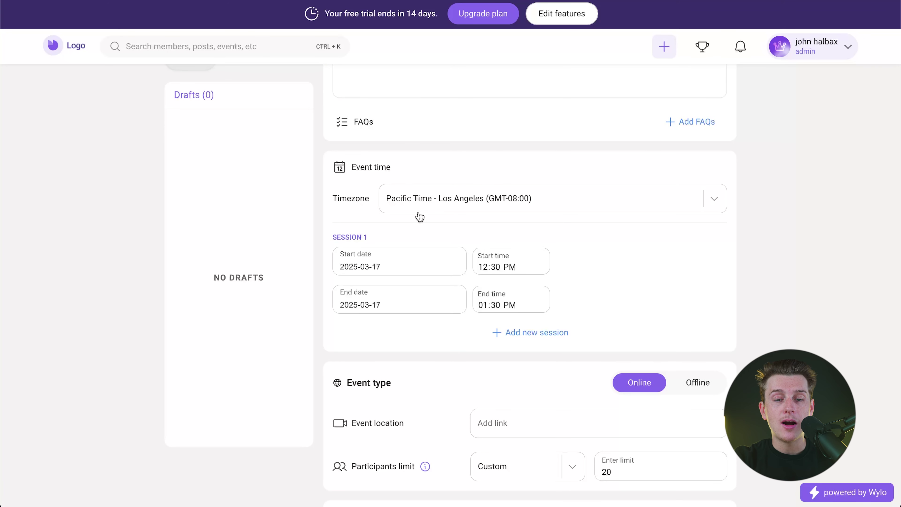
scroll(391, 231, down, 3)
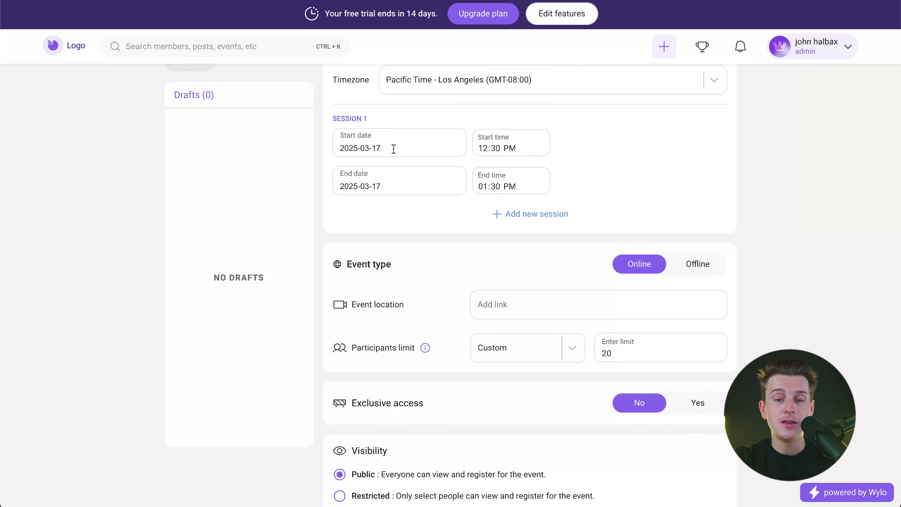
scroll(393, 149, down, 3)
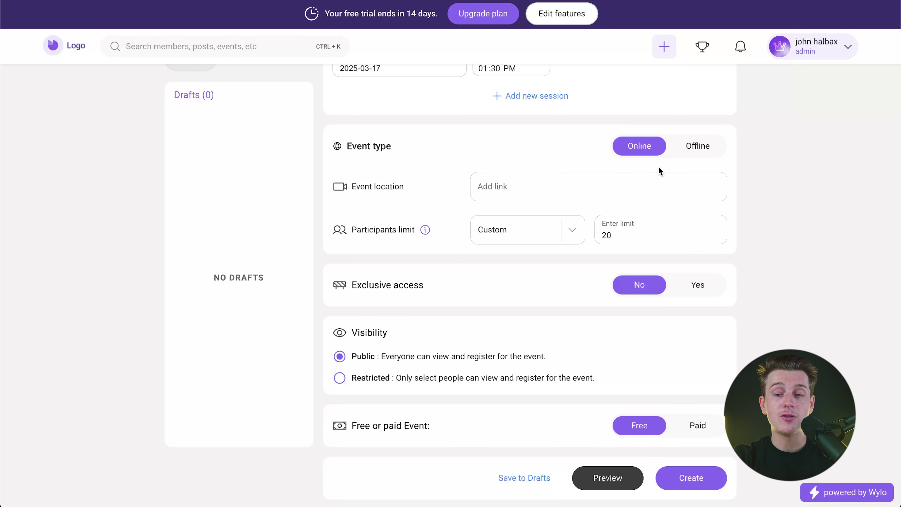
click(718, 148)
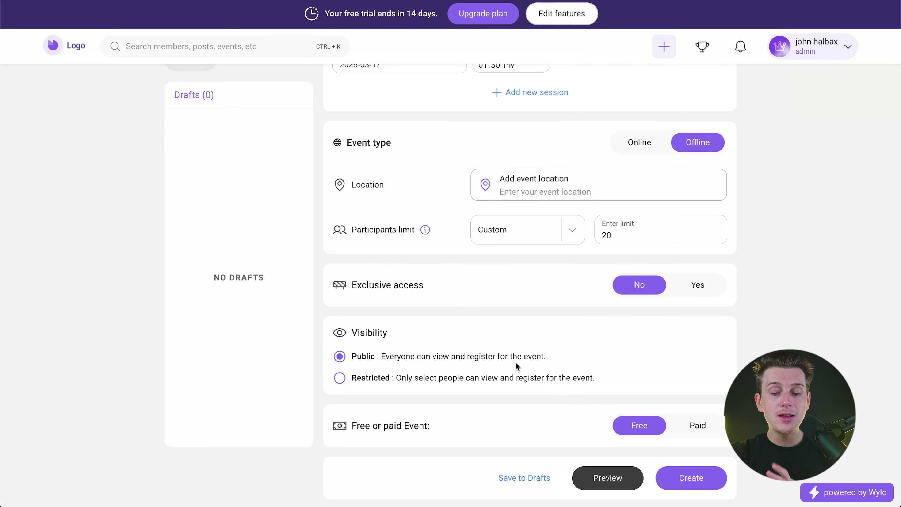
Step: Try the Restricted visibility option, set visibility back to Public, and try to make the event paid
click(340, 378)
click(341, 356)
click(698, 427)
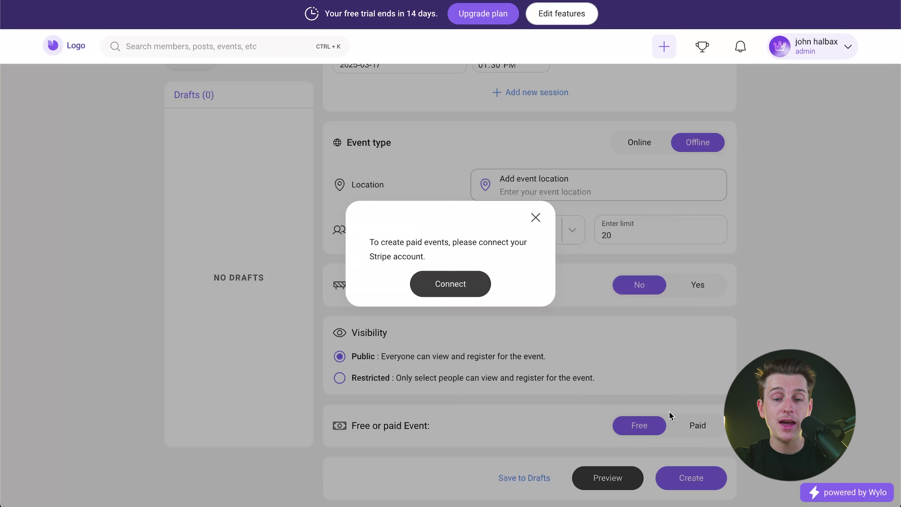
click(476, 297)
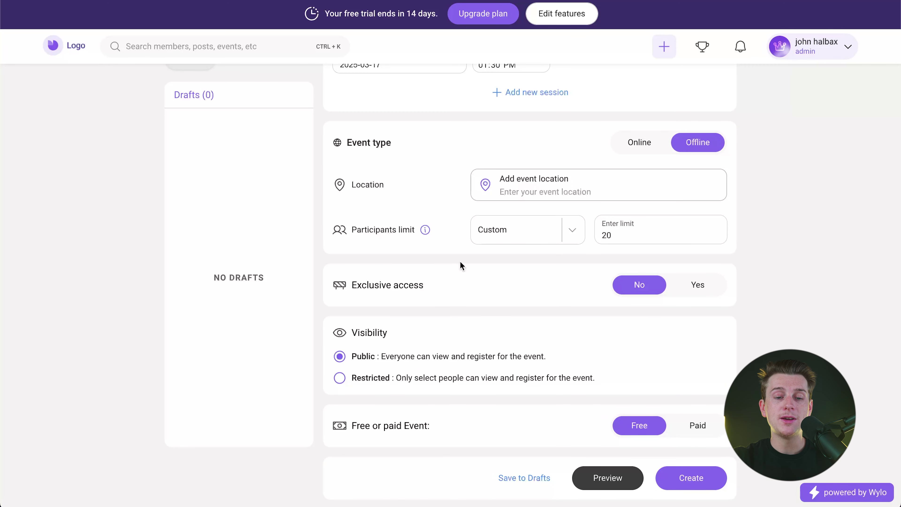
Step: Preview the test event, review its details, and create it
click(608, 486)
scroll(524, 266, down, 3)
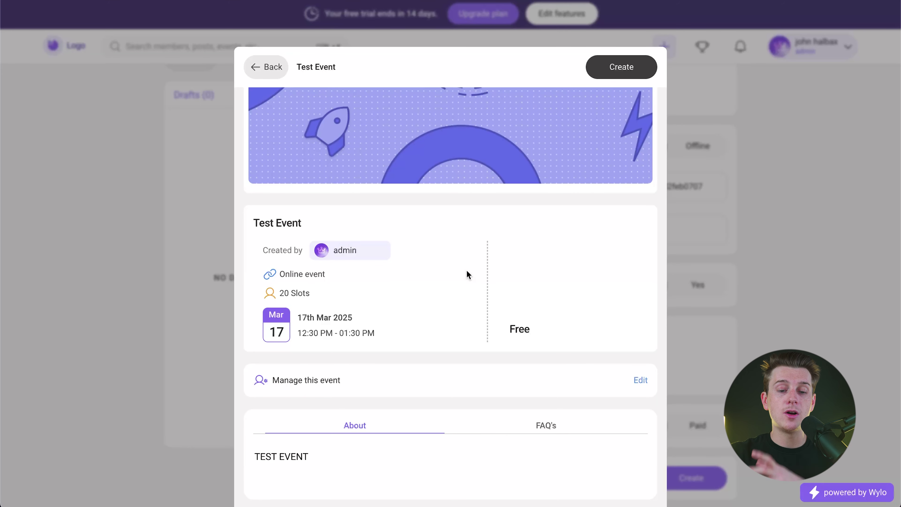
scroll(468, 274, up, 3)
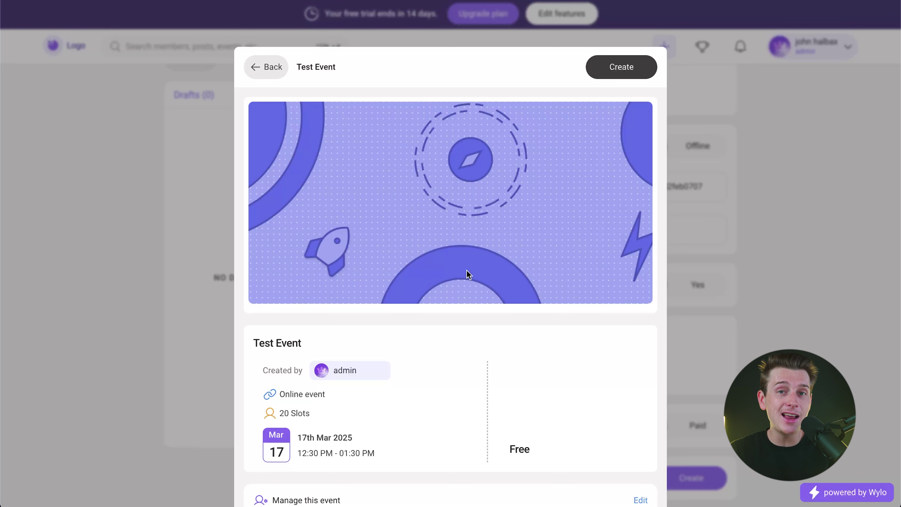
scroll(469, 275, down, 3)
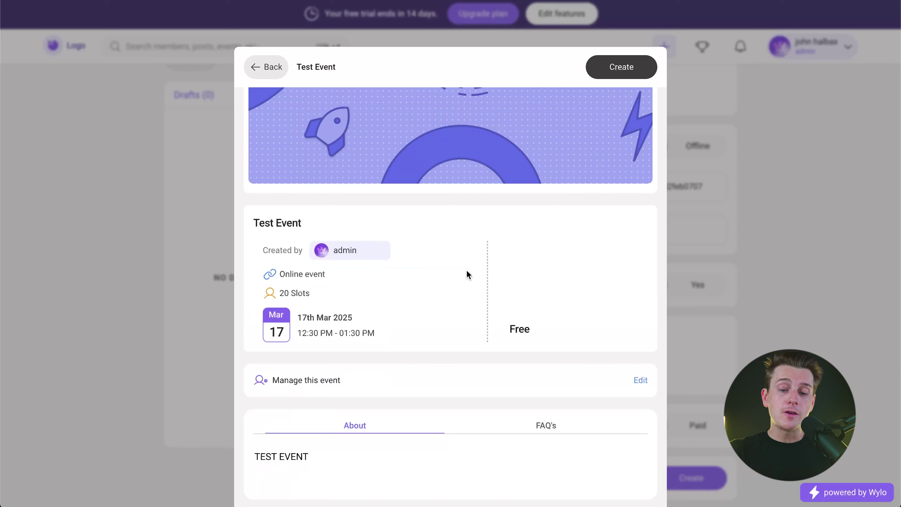
scroll(479, 272, up, 3)
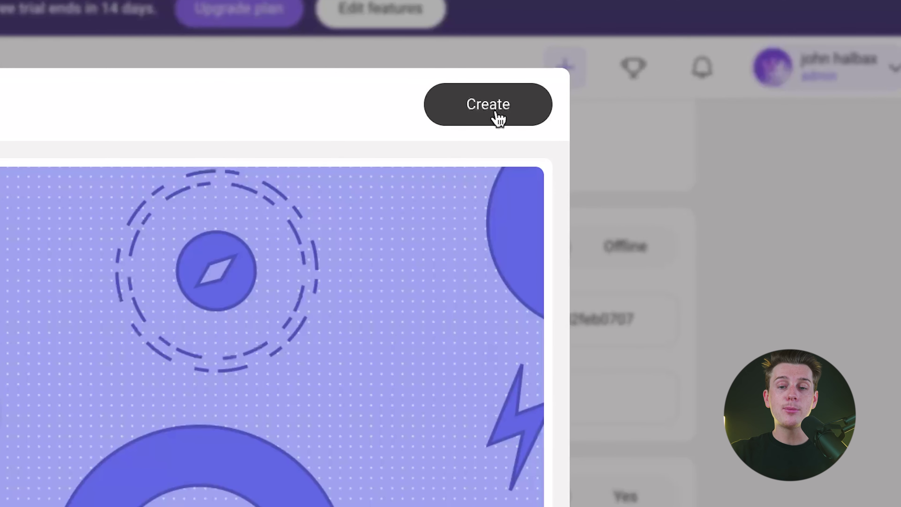
click(625, 71)
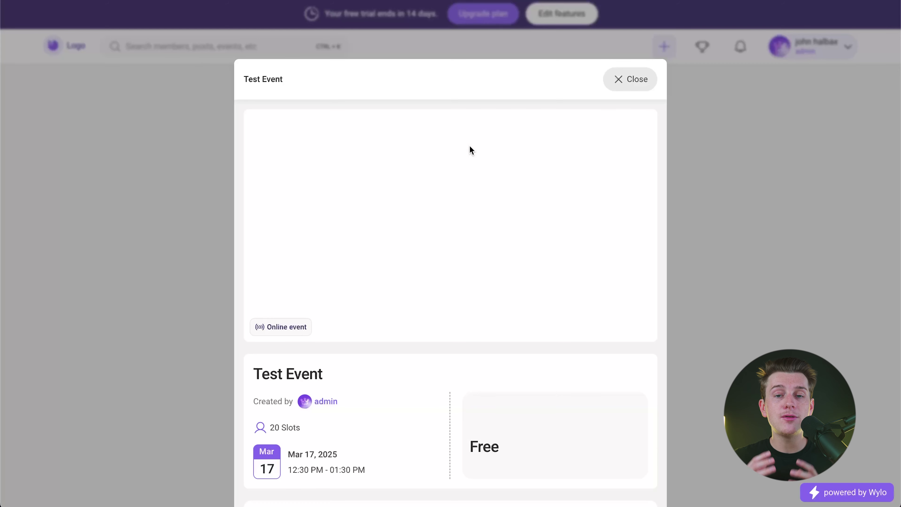
Step: Look over the details page of the newly created Test Event and close it
scroll(470, 146, down, 5)
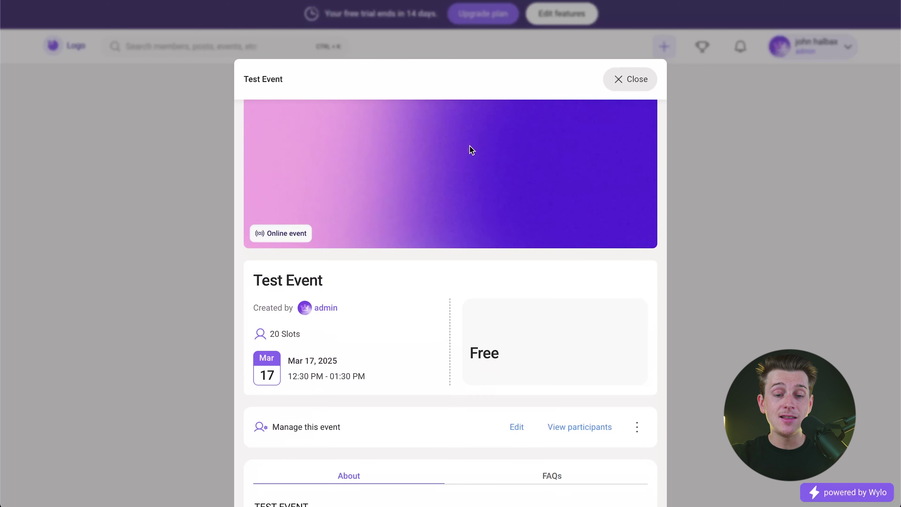
scroll(406, 254, down, 1)
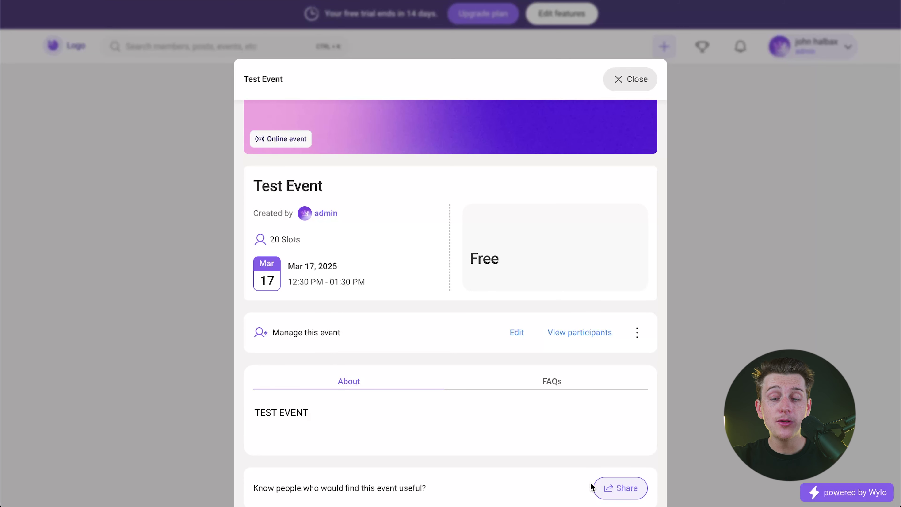
scroll(506, 291, up, 5)
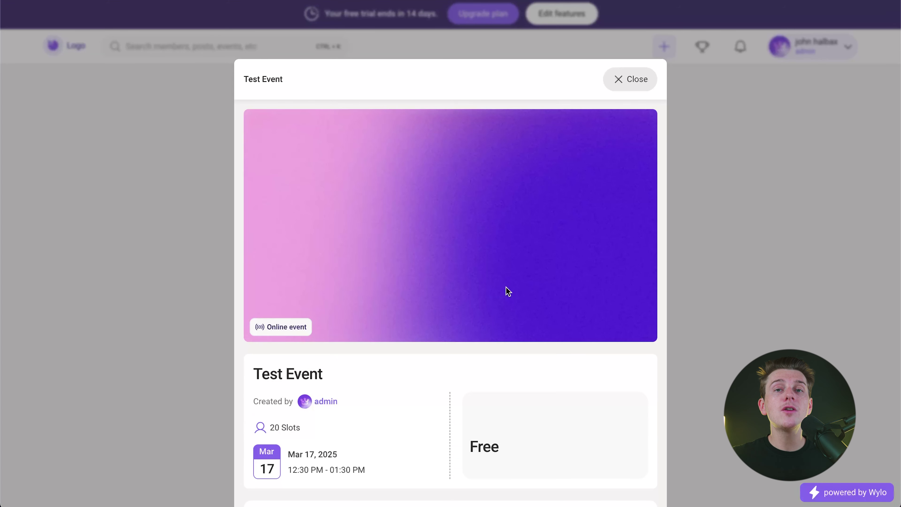
click(640, 85)
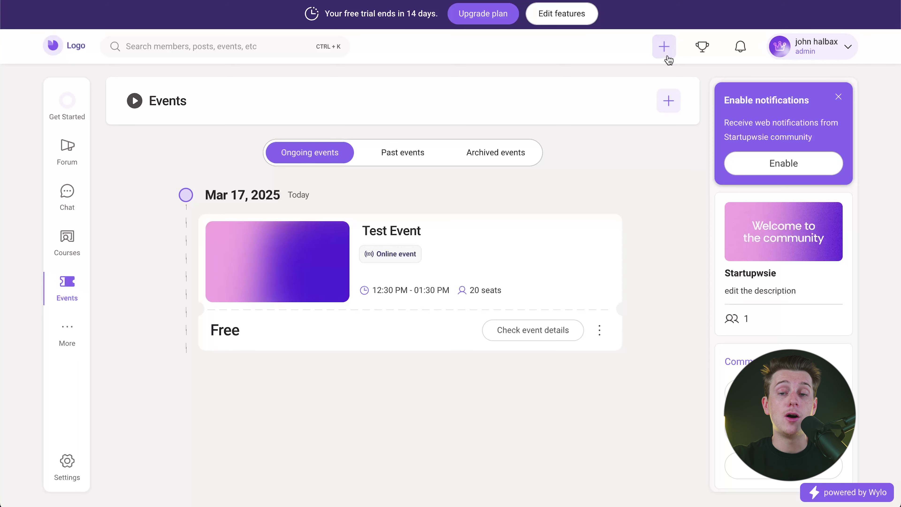
Step: Check which content types can be created, and view the past, archived and ongoing events lists
click(665, 49)
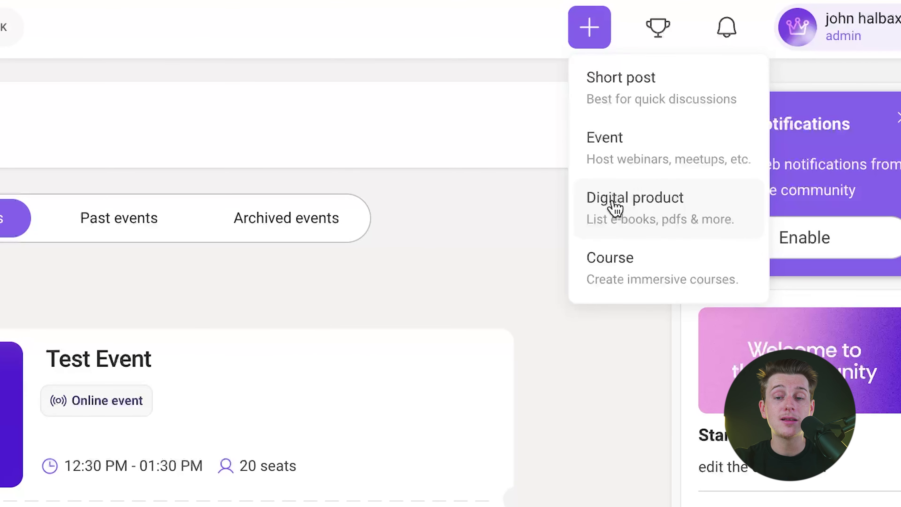
click(462, 154)
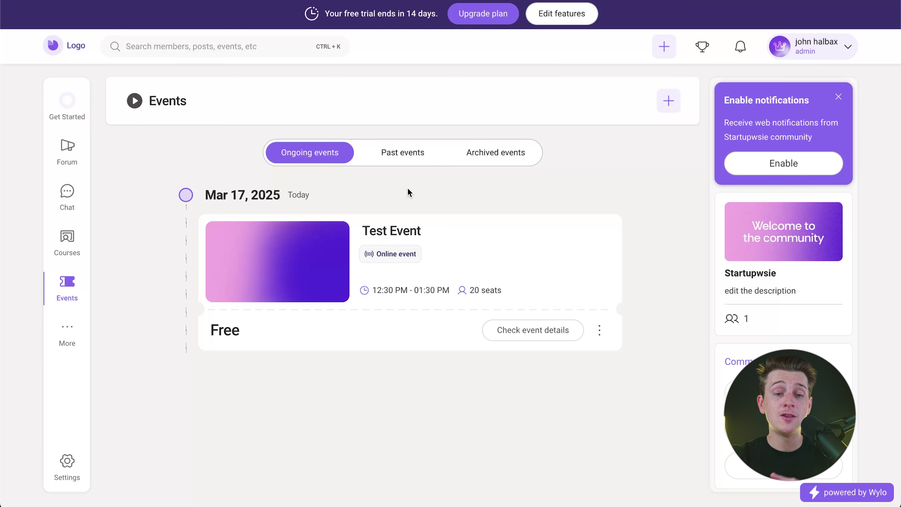
click(414, 156)
click(476, 153)
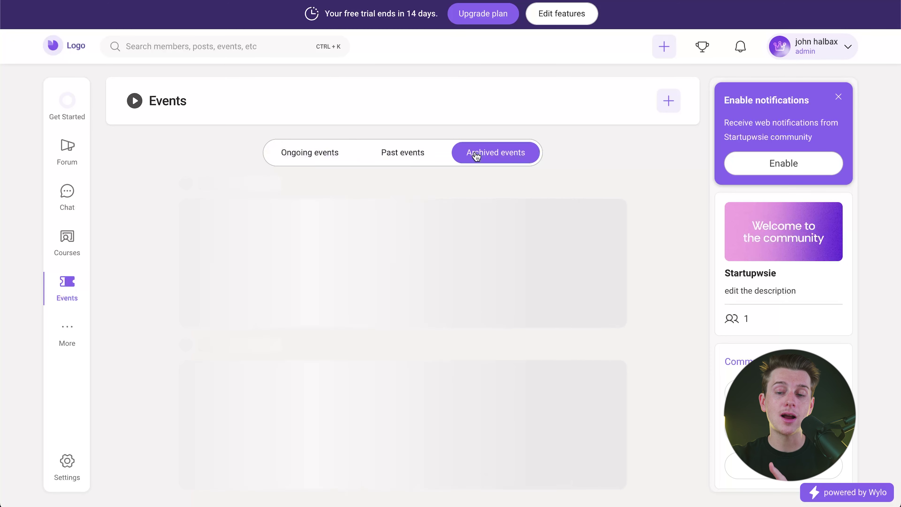
click(317, 154)
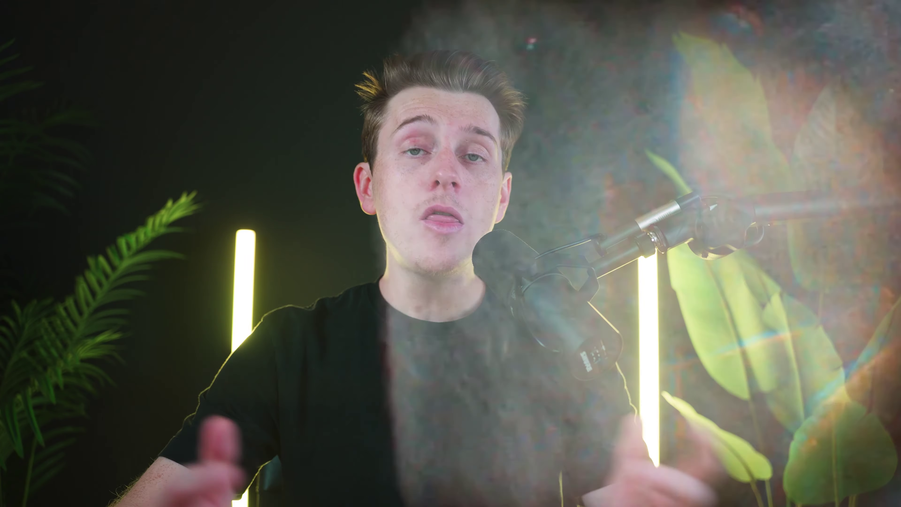